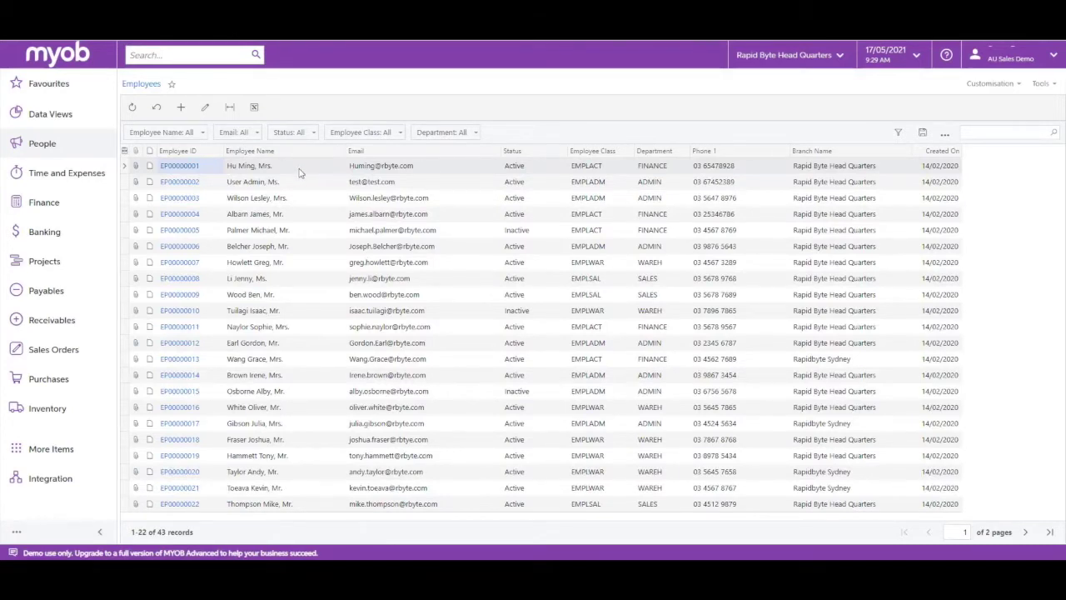
click(172, 166)
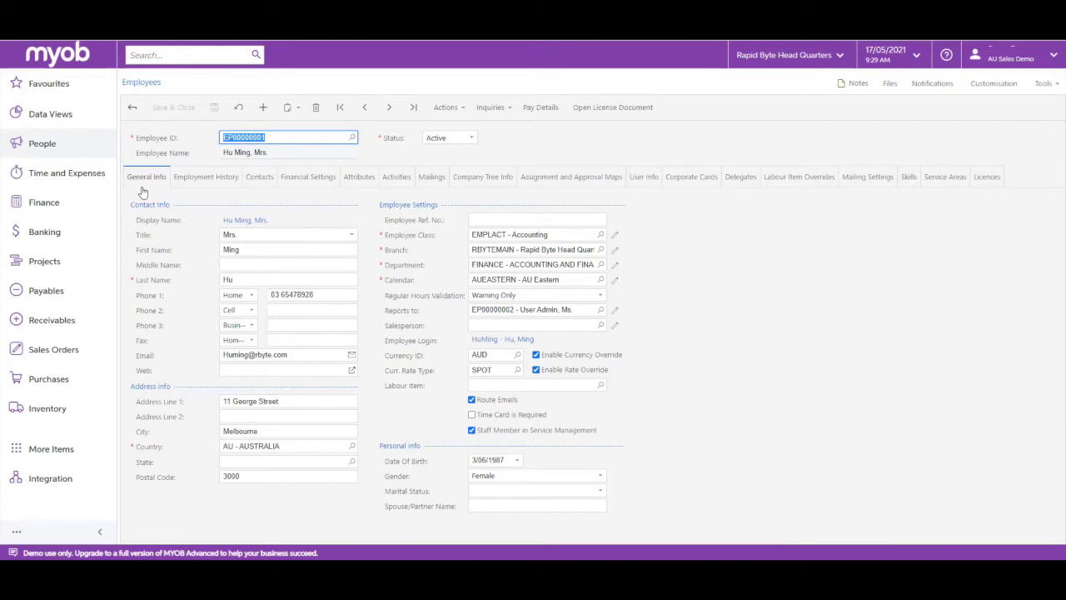
click(210, 184)
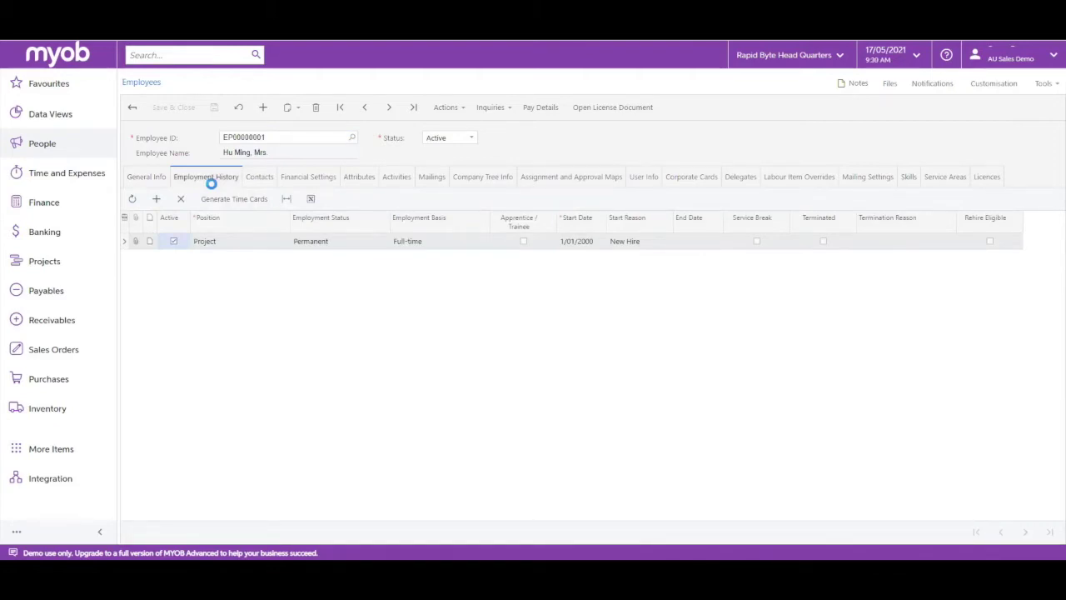
click(539, 116)
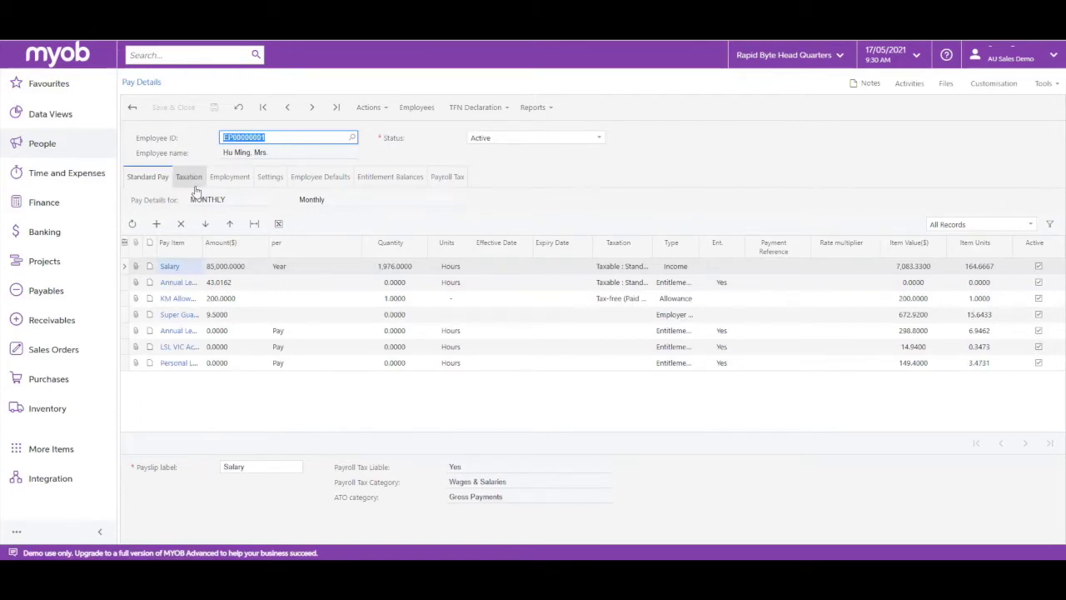
click(193, 188)
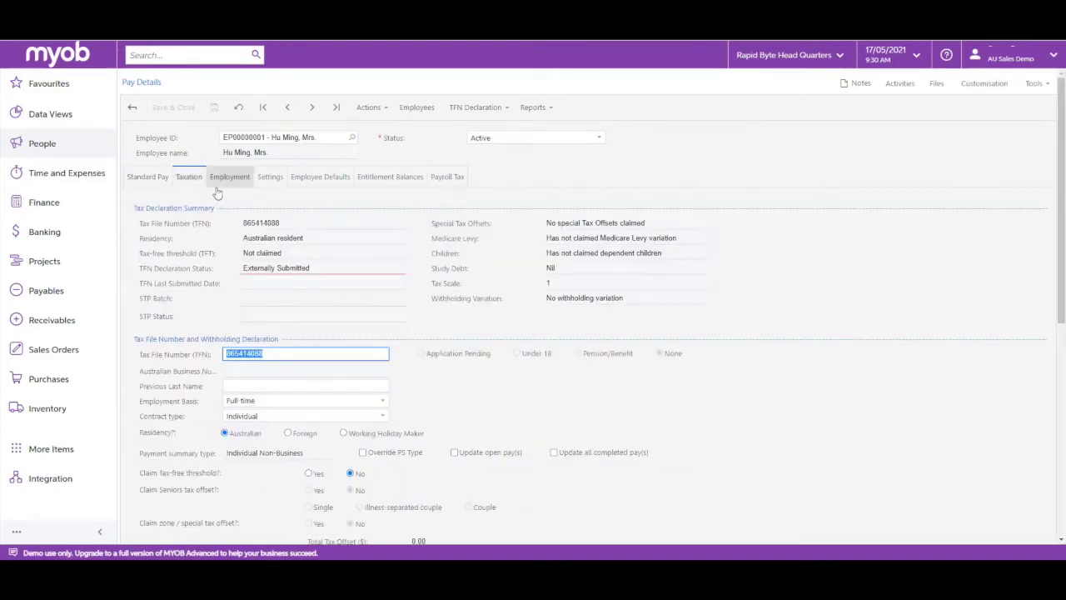
click(368, 185)
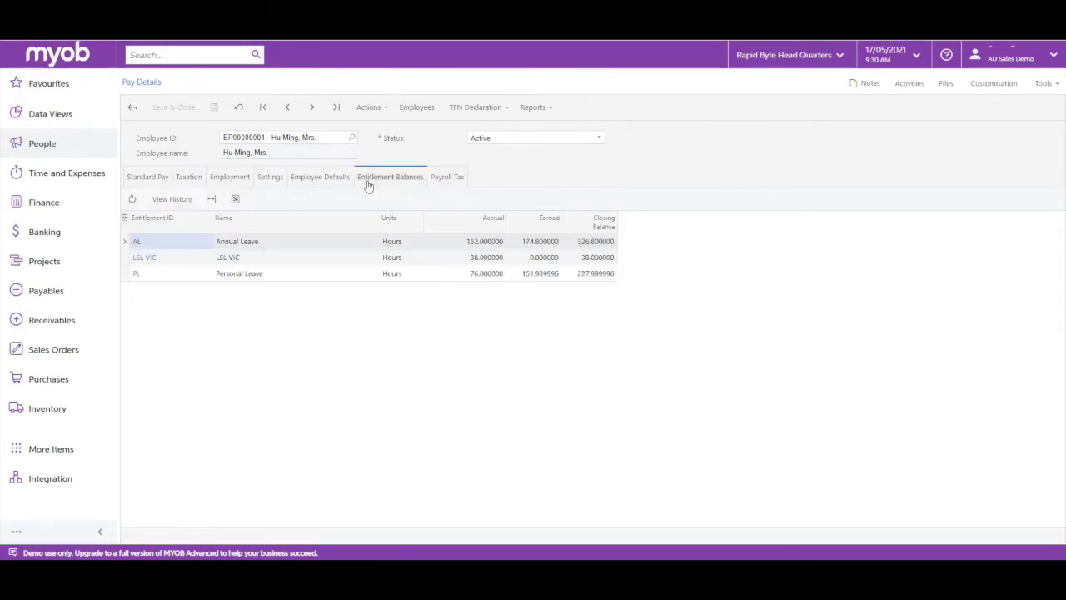
click(385, 114)
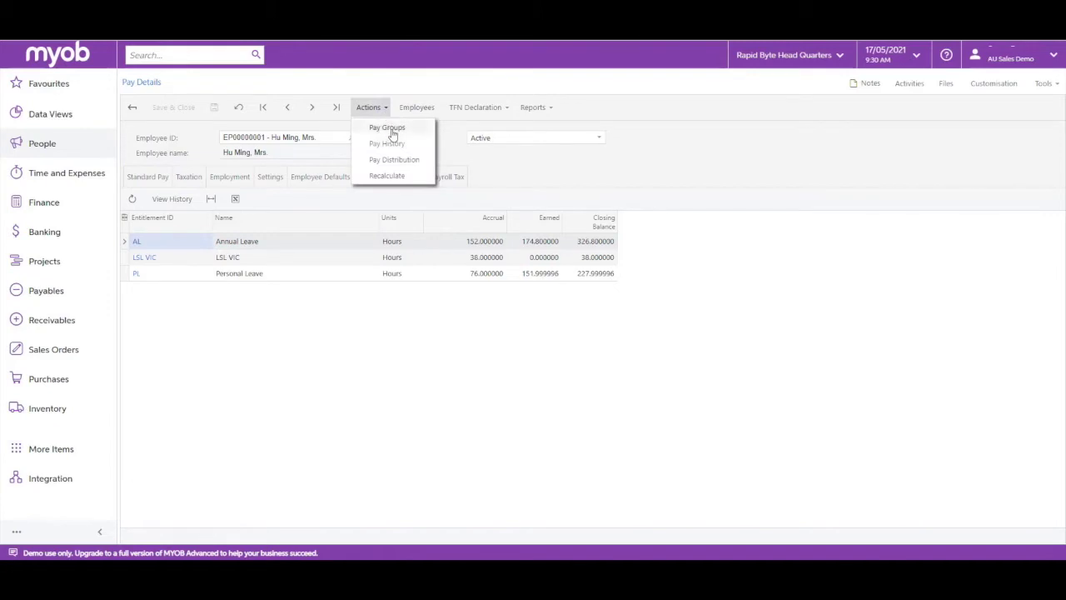
click(393, 132)
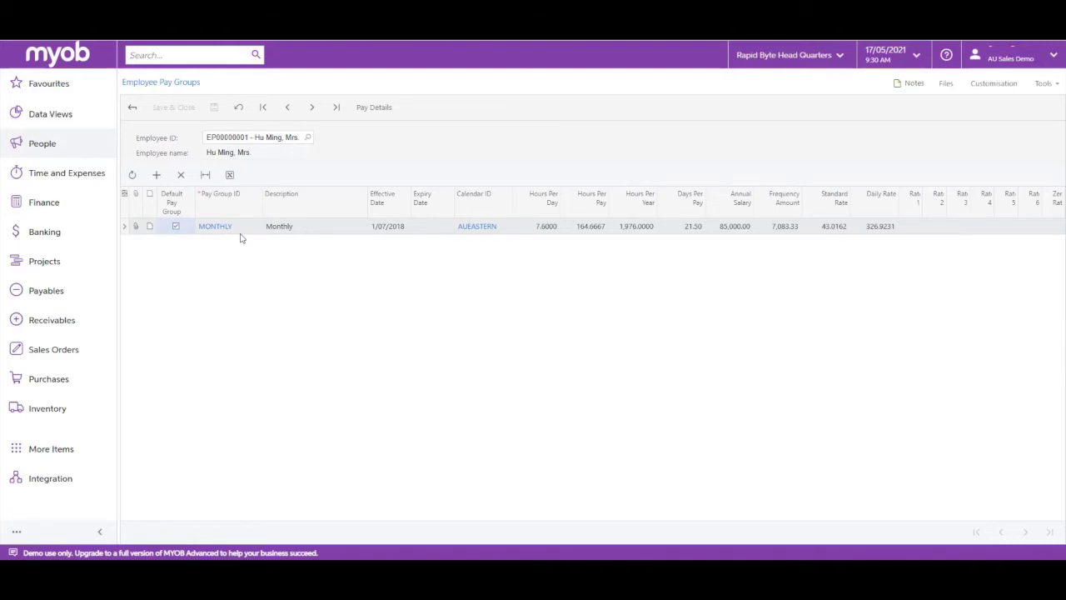
Step: Create a MONTHLY pay run from Manage Pays and open the new PAY-001550
click(60, 154)
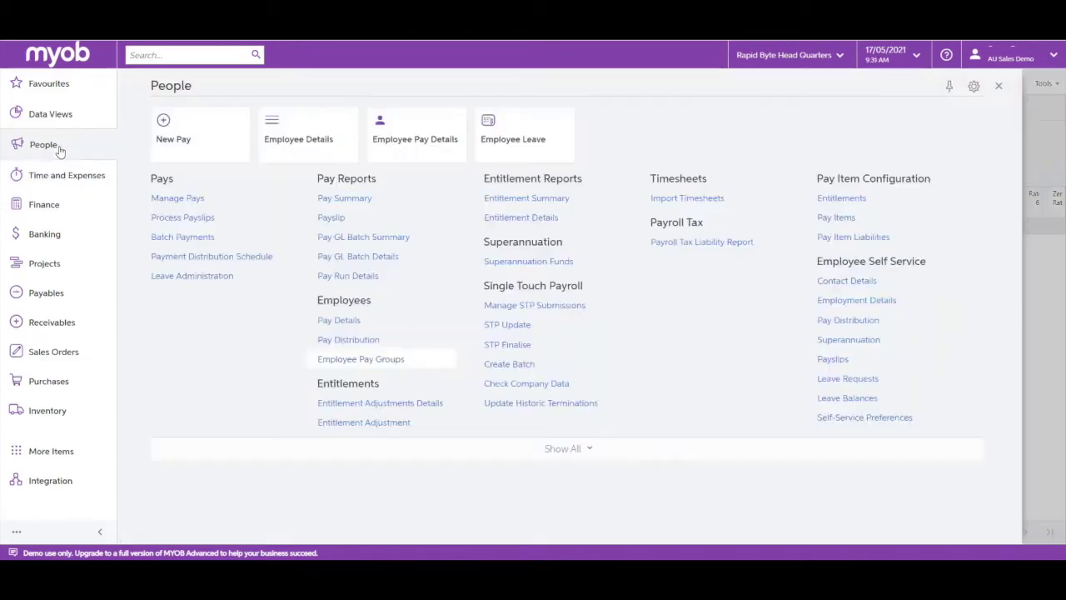
click(178, 198)
click(156, 109)
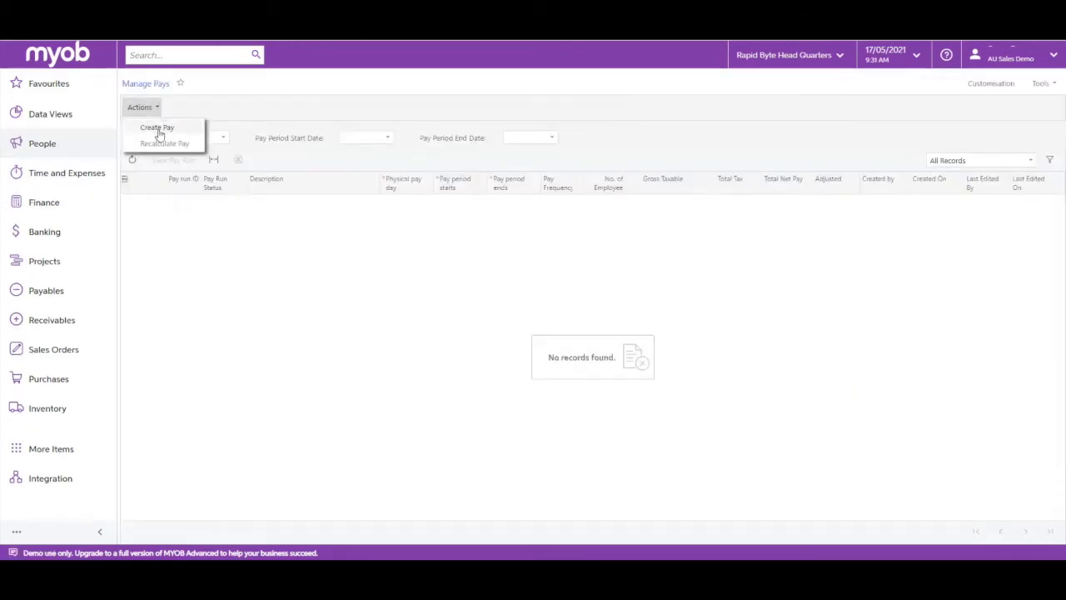
click(158, 129)
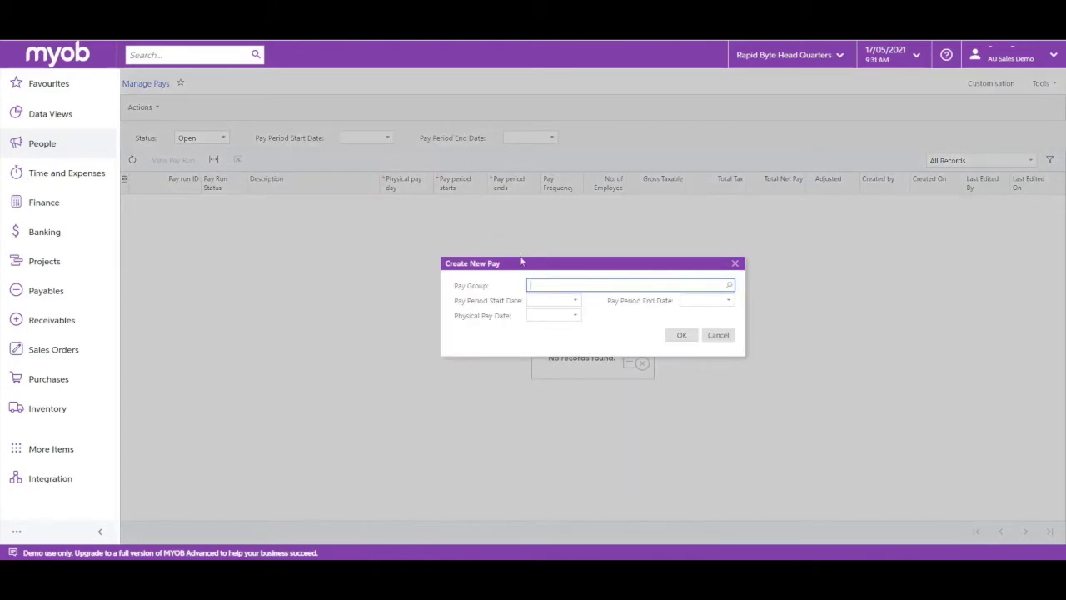
click(729, 284)
double_click(575, 402)
click(681, 337)
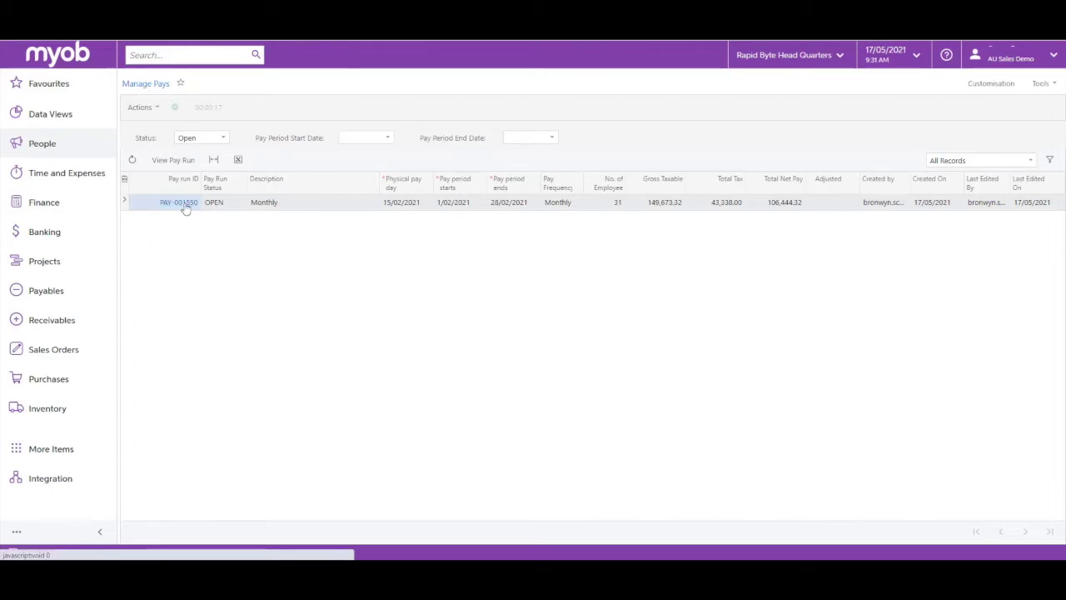
click(184, 206)
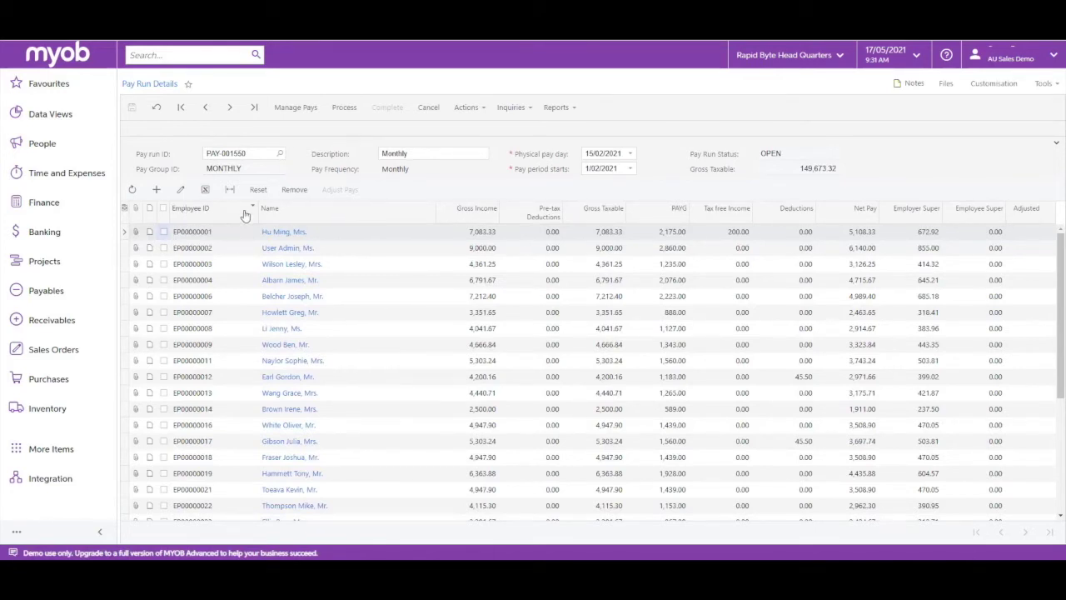
click(288, 236)
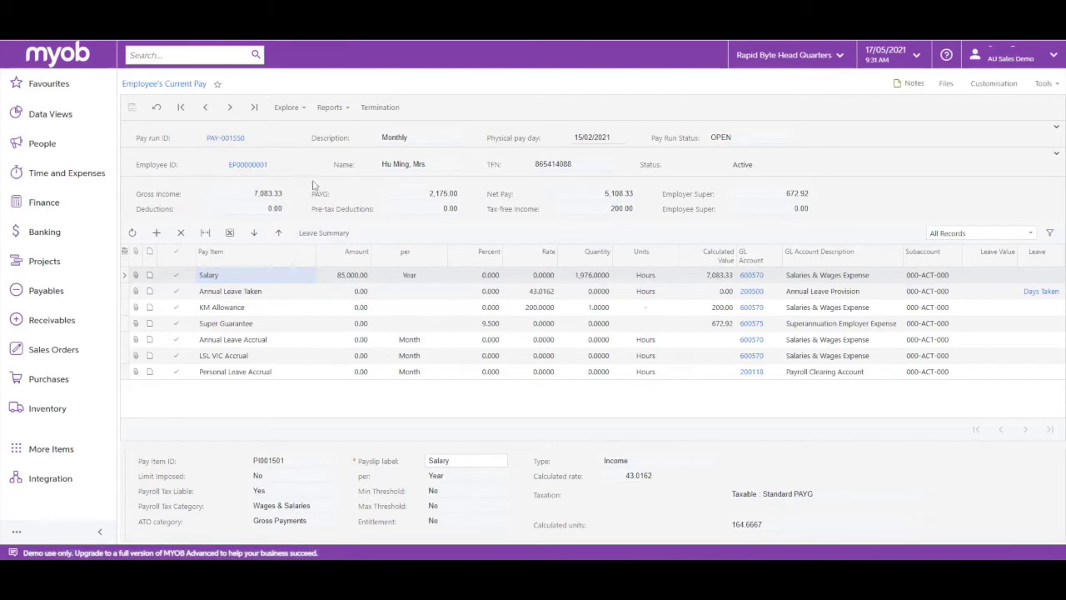
click(304, 108)
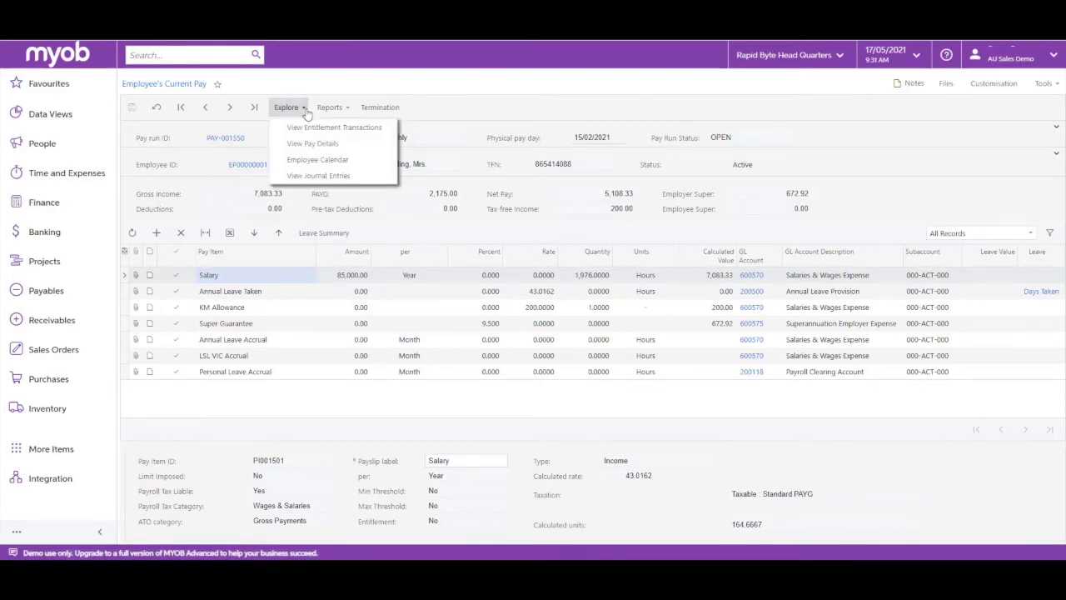
click(320, 177)
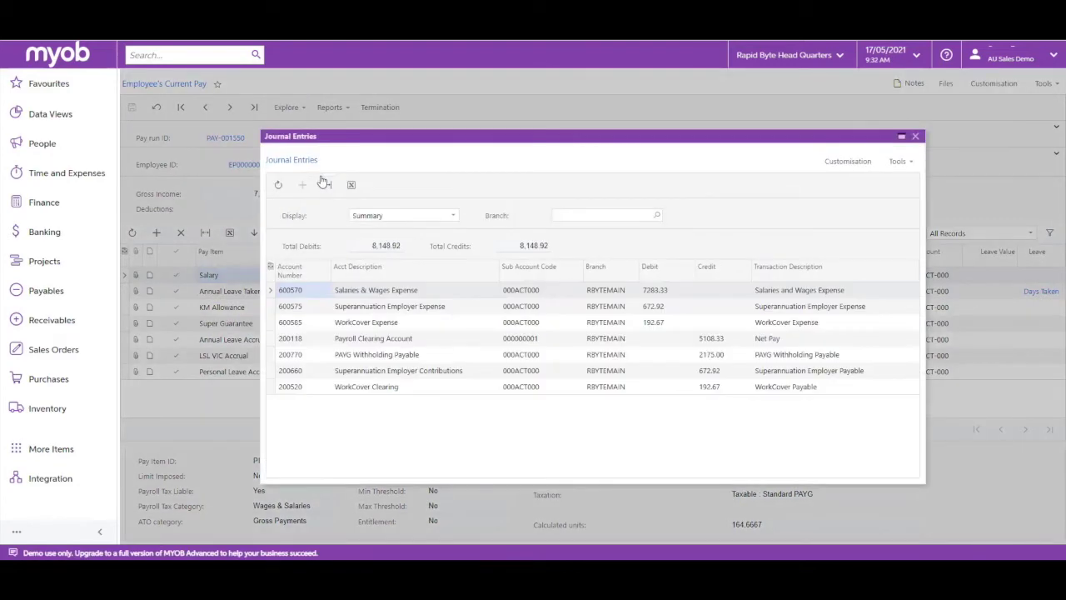
click(915, 137)
click(225, 137)
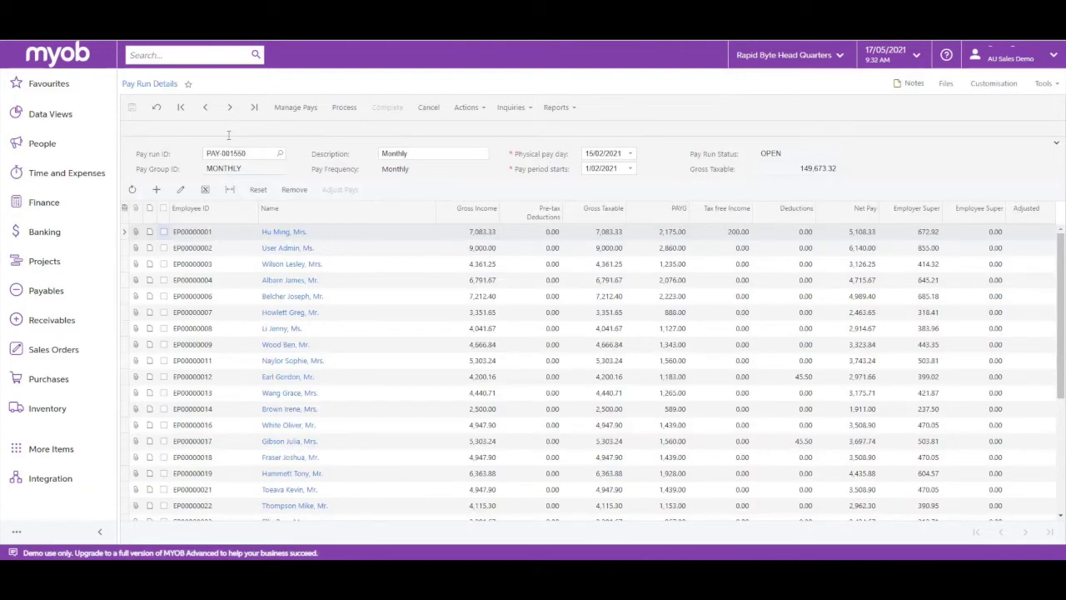
Step: Process and then complete pay run PAY-001550, confirming both prompts
click(345, 113)
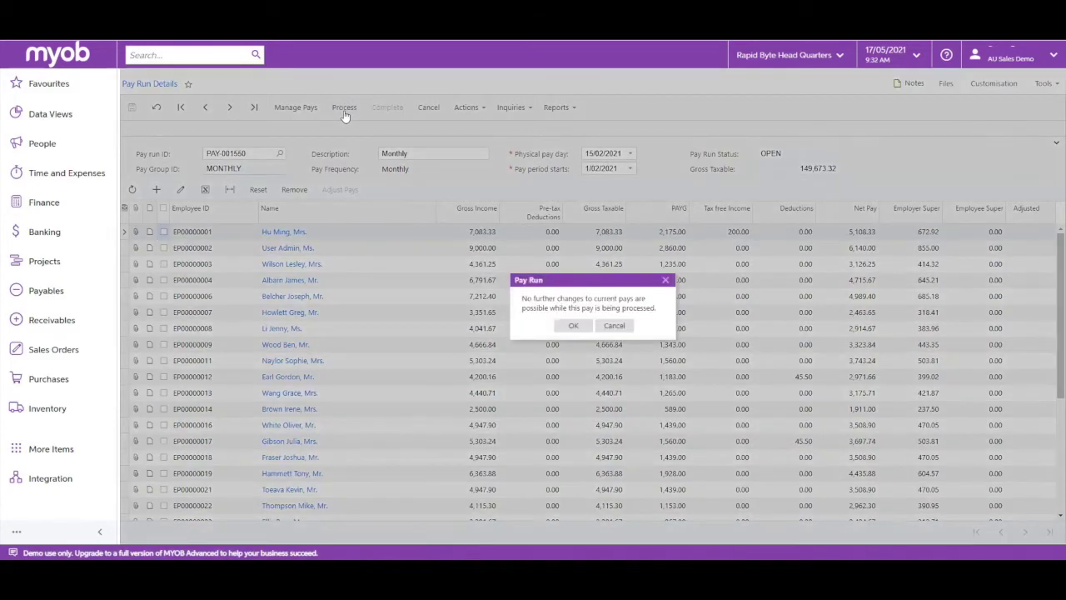
click(573, 325)
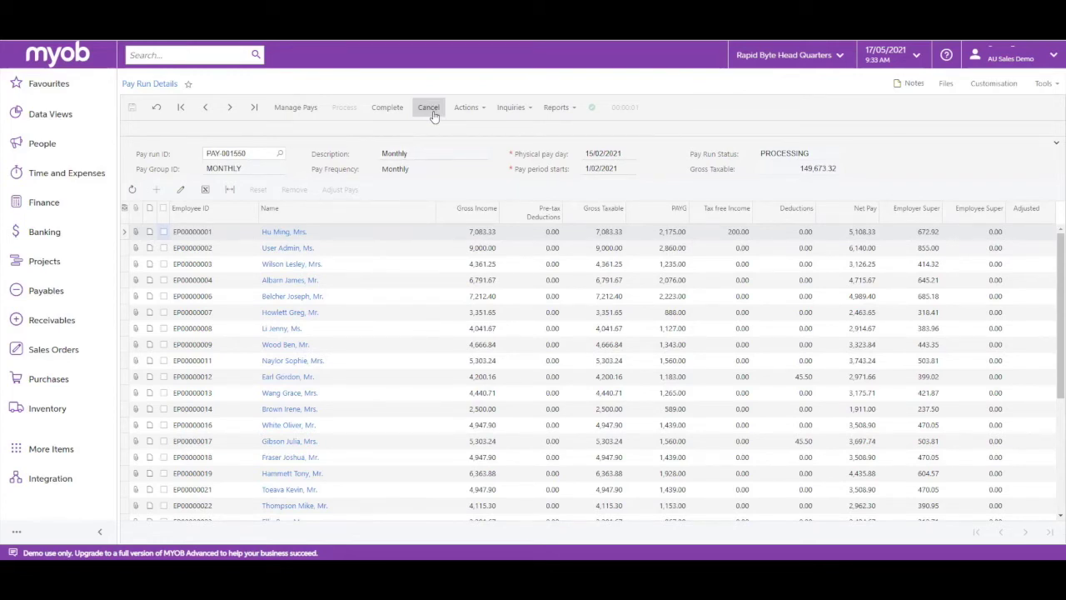
click(388, 108)
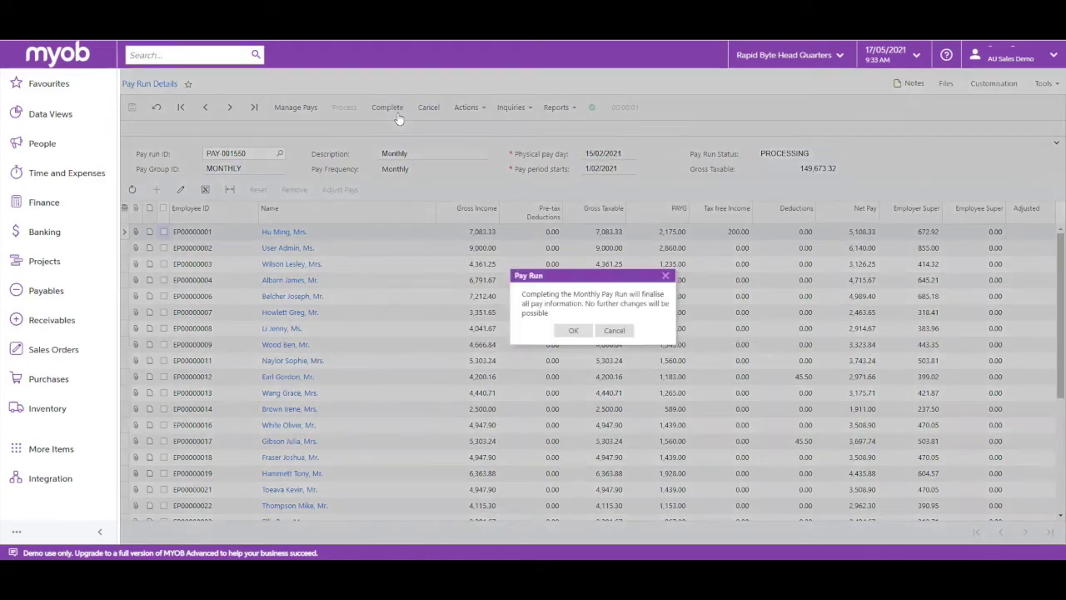
click(567, 332)
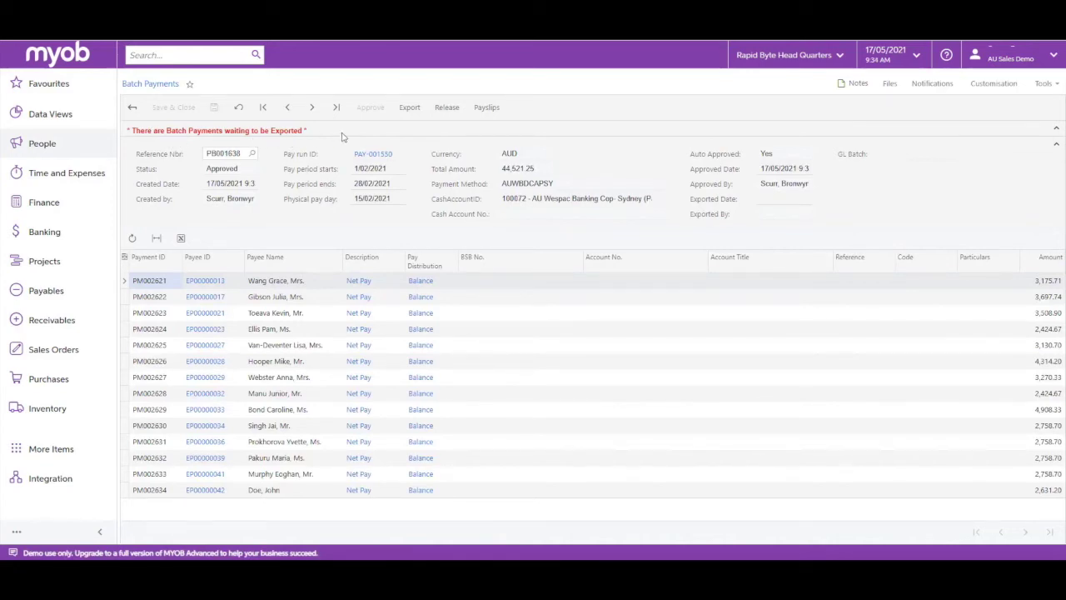
Step: Email payslips for PAY-001550 to all 31 employees and close the processing summary
click(488, 109)
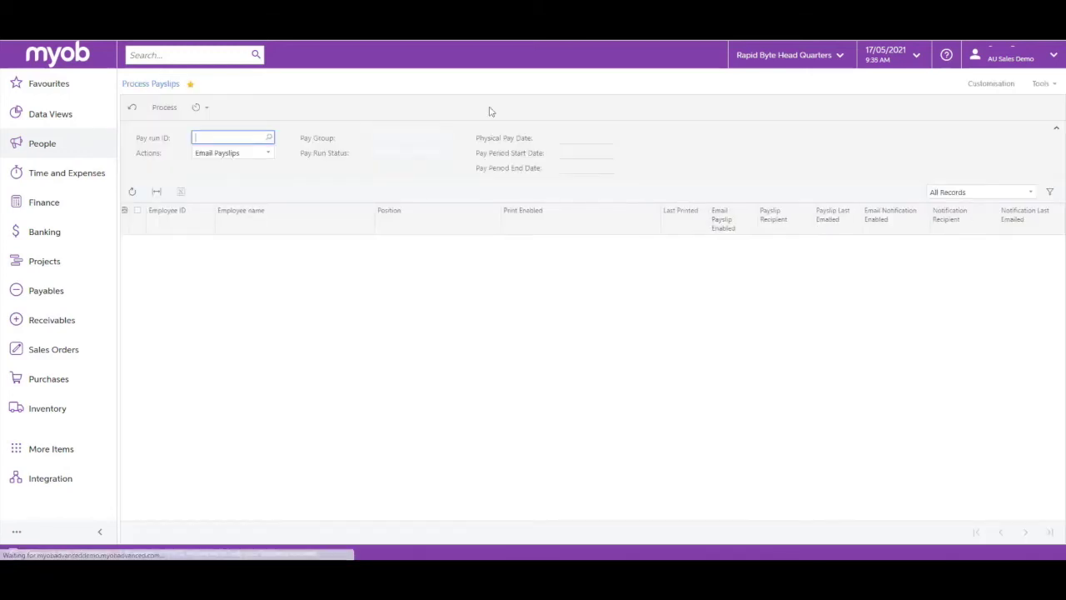
click(165, 109)
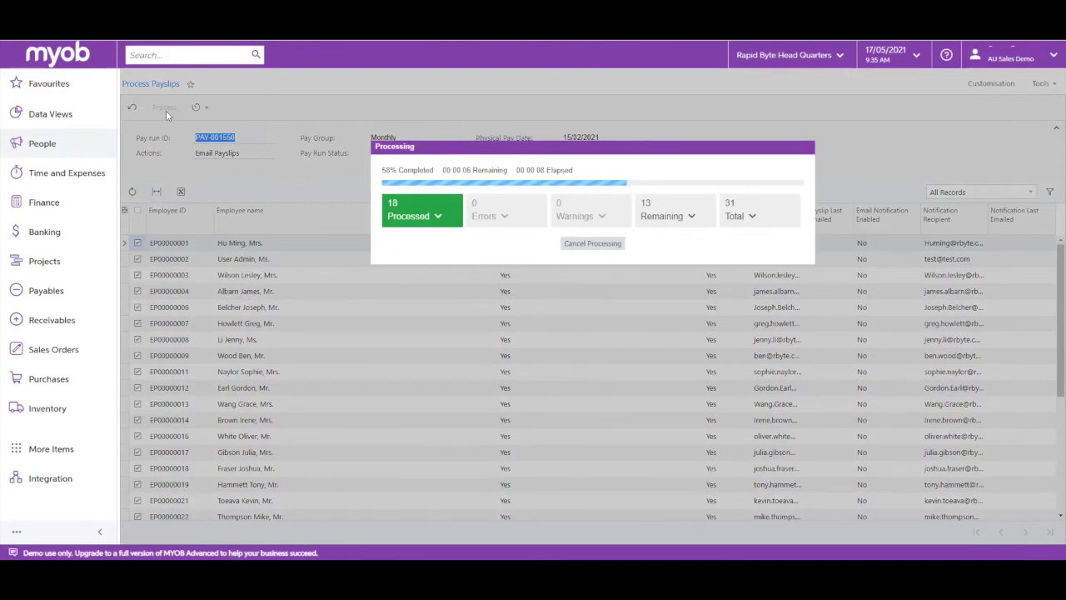
click(601, 245)
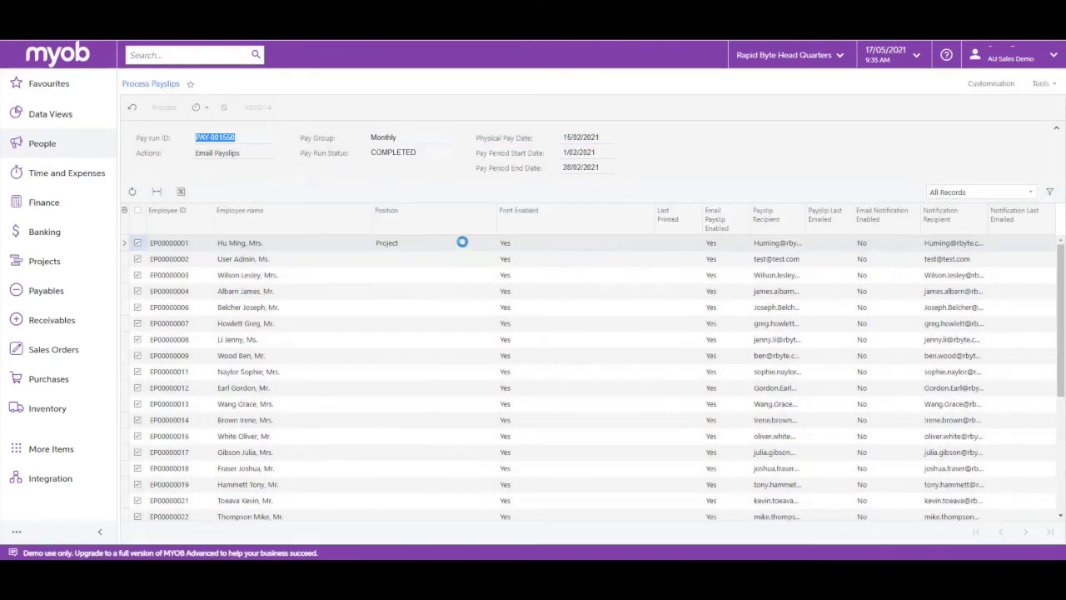
click(55, 157)
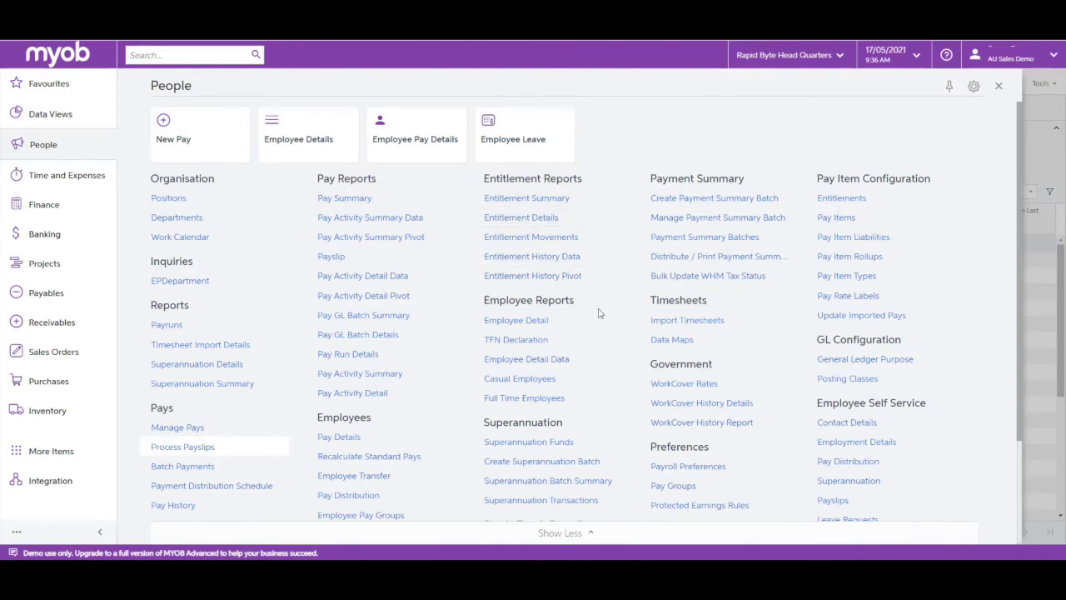
Step: Run the Payslip report for pay run PAY-001550 and employee EP00000001
click(346, 256)
click(348, 193)
double_click(397, 278)
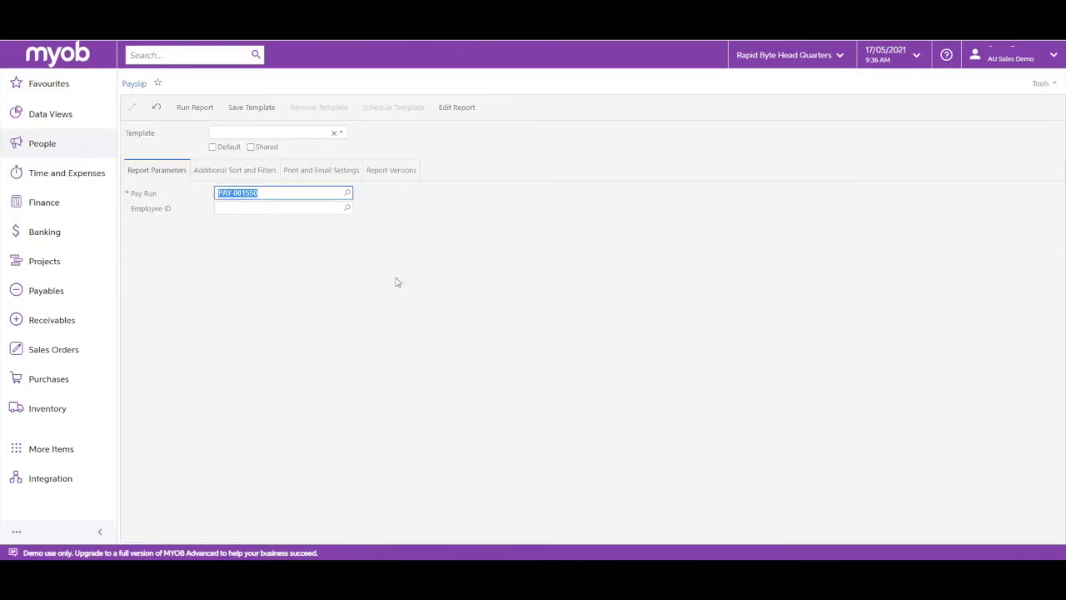
click(347, 208)
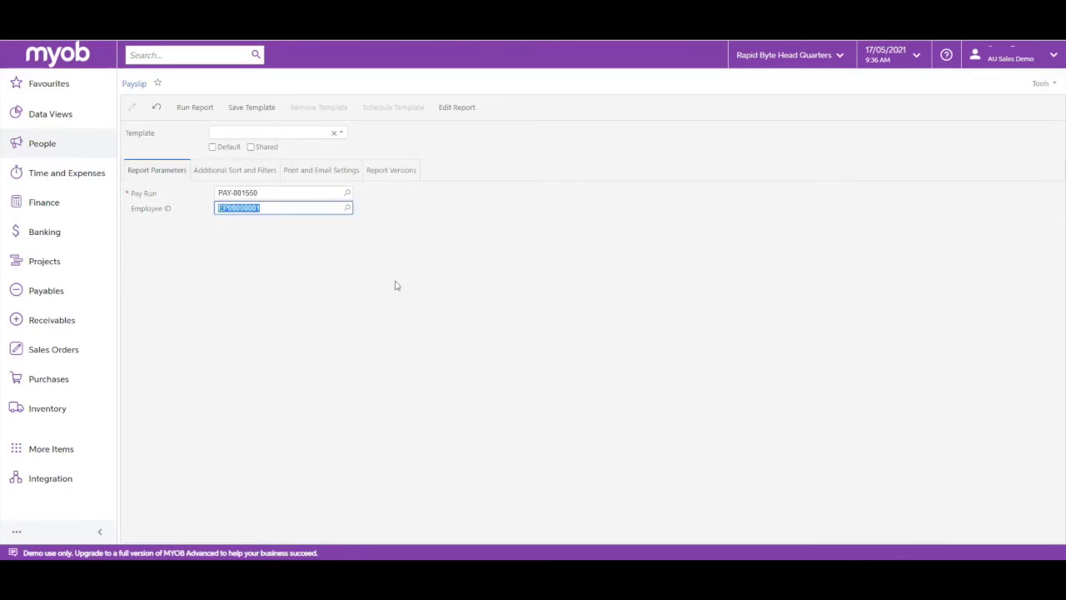
click(188, 110)
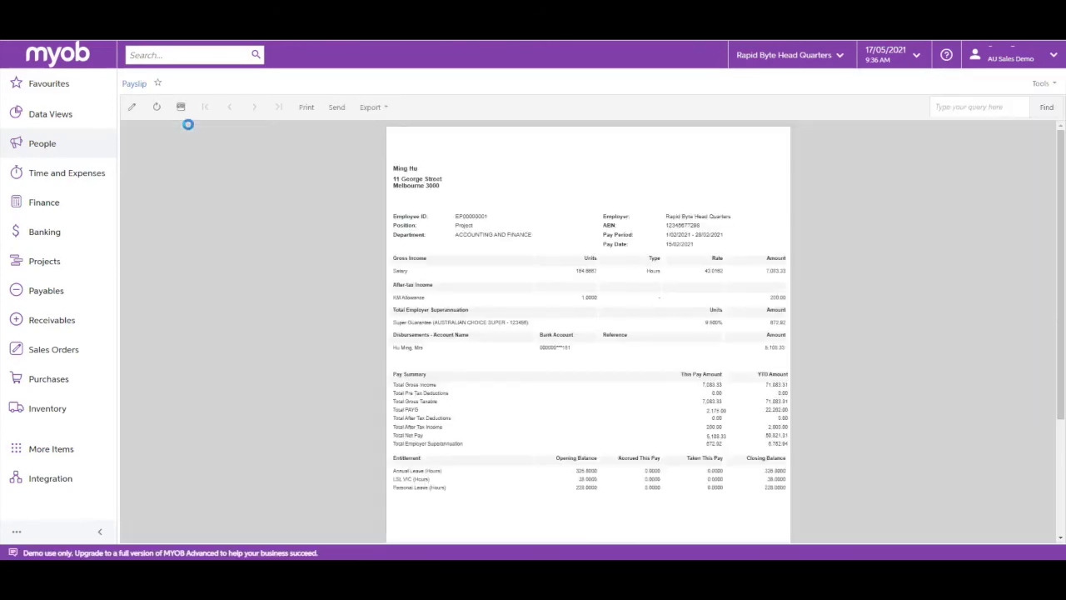
Step: Search for 'dashboard' and open the Payroll Dashboards page
click(173, 55)
text(dashboard)
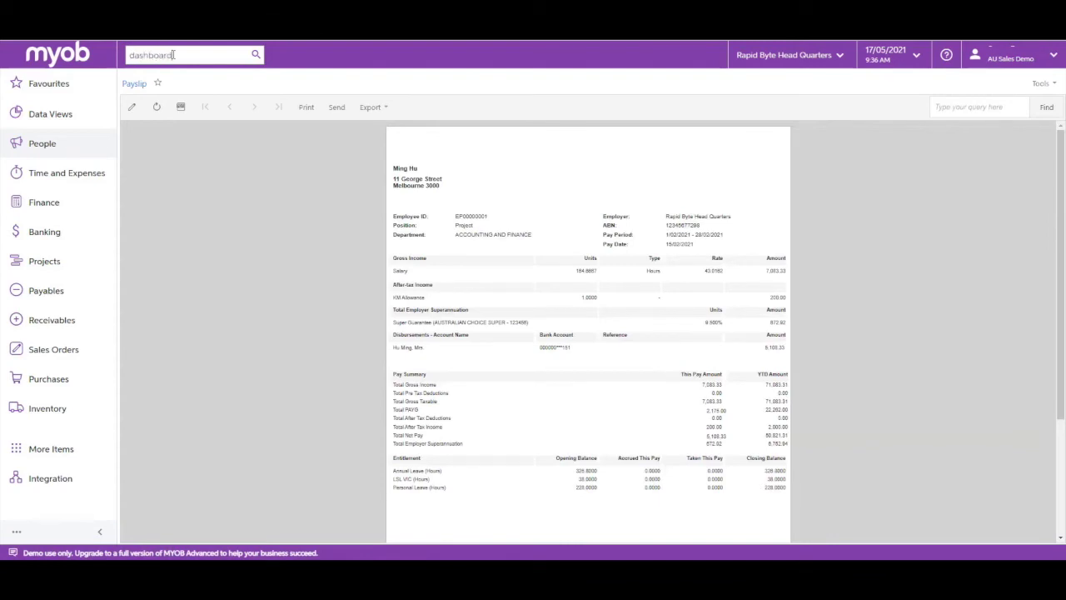
key(Return)
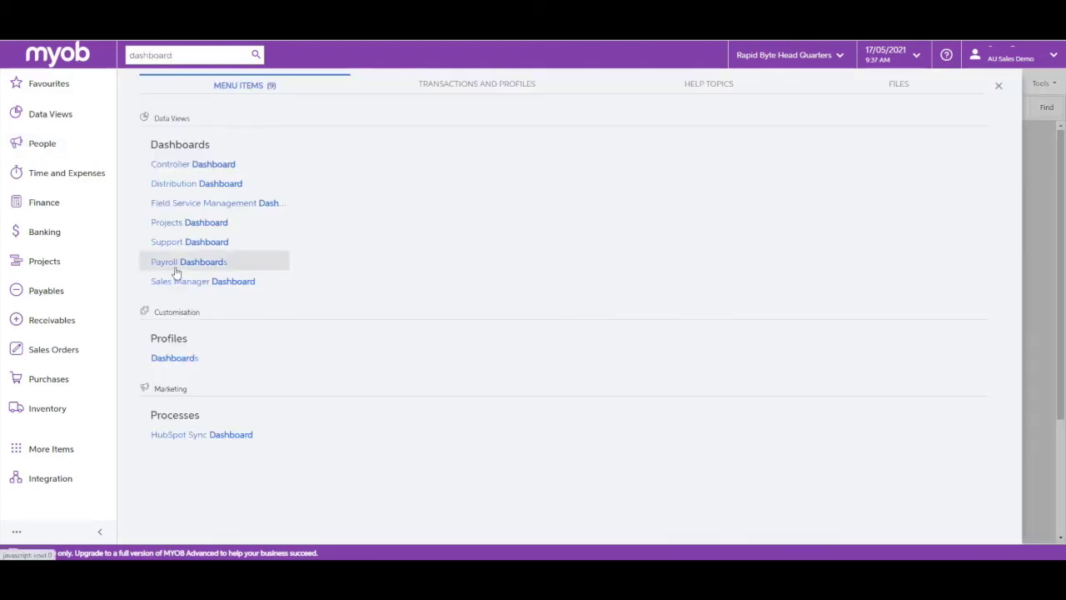
click(176, 263)
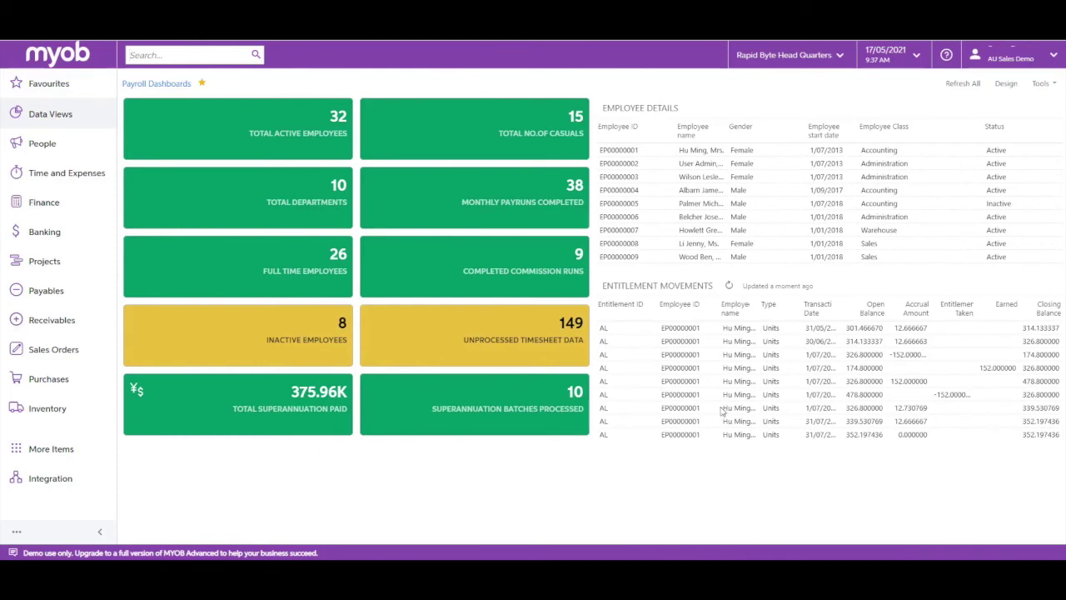
Step: In design mode, inspect Add Widget and the Monthly Payruns filter, then open the 8 inactive employees
click(1006, 84)
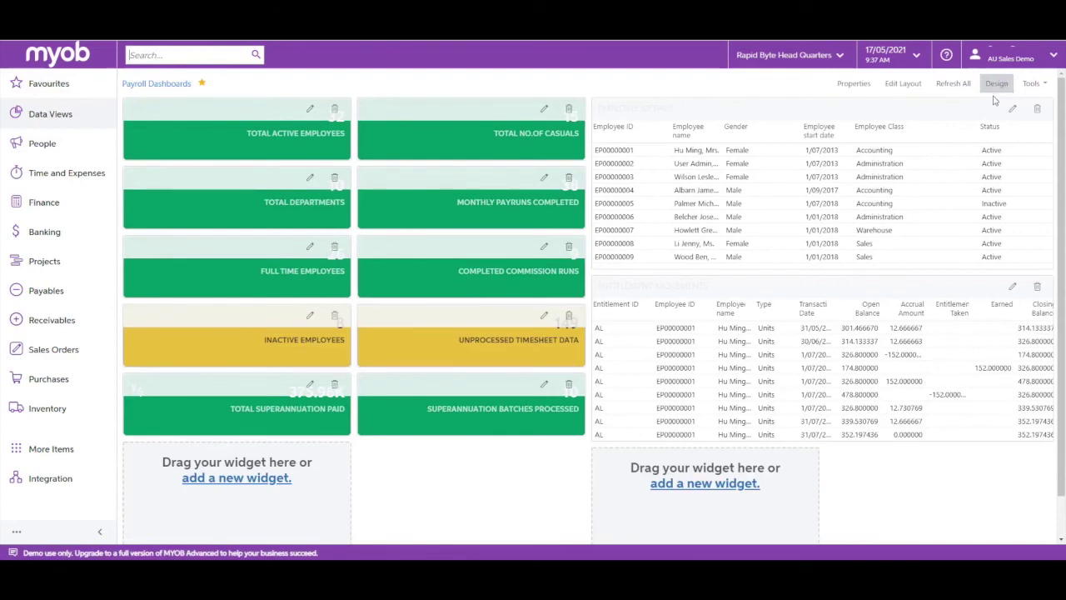
click(712, 484)
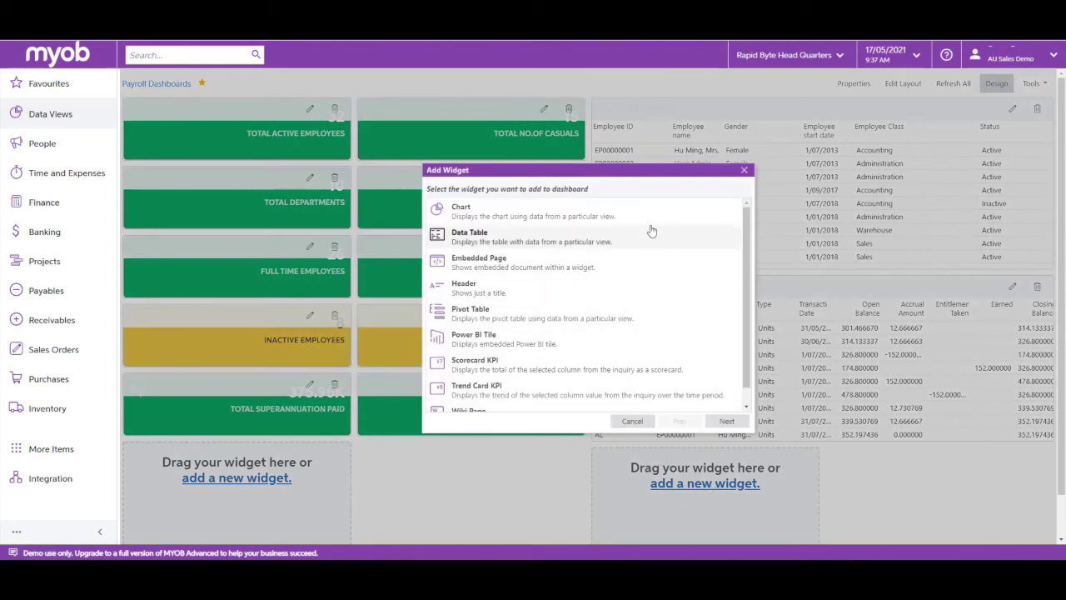
click(632, 420)
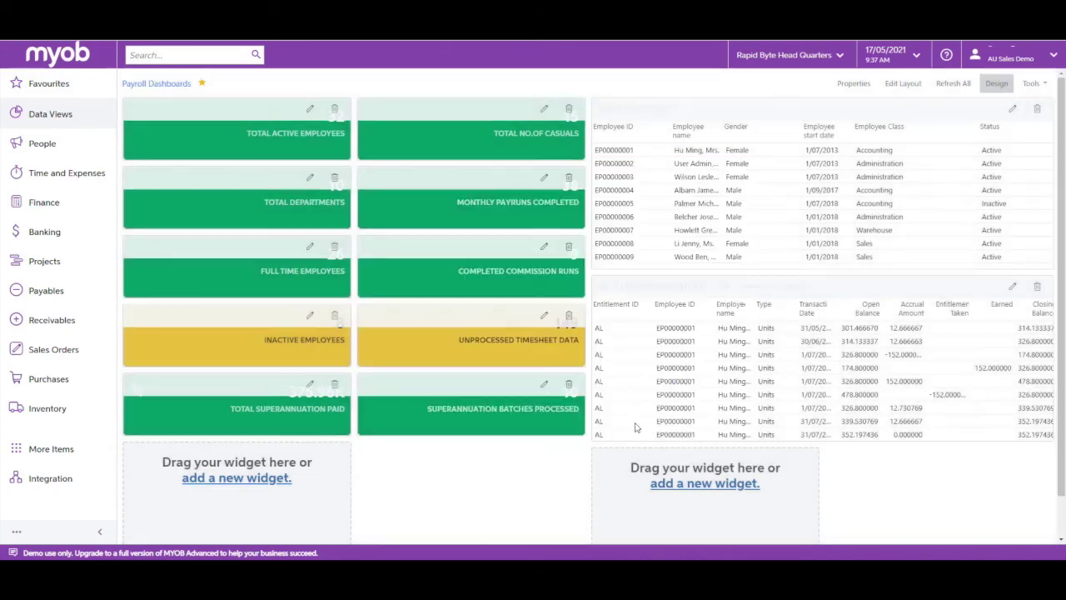
click(544, 180)
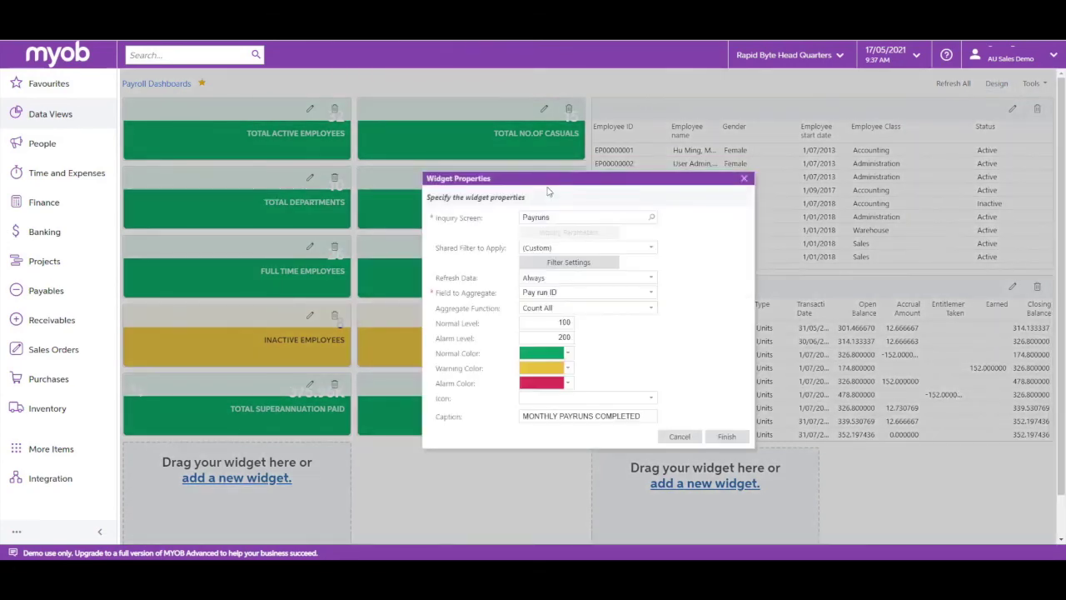
click(594, 265)
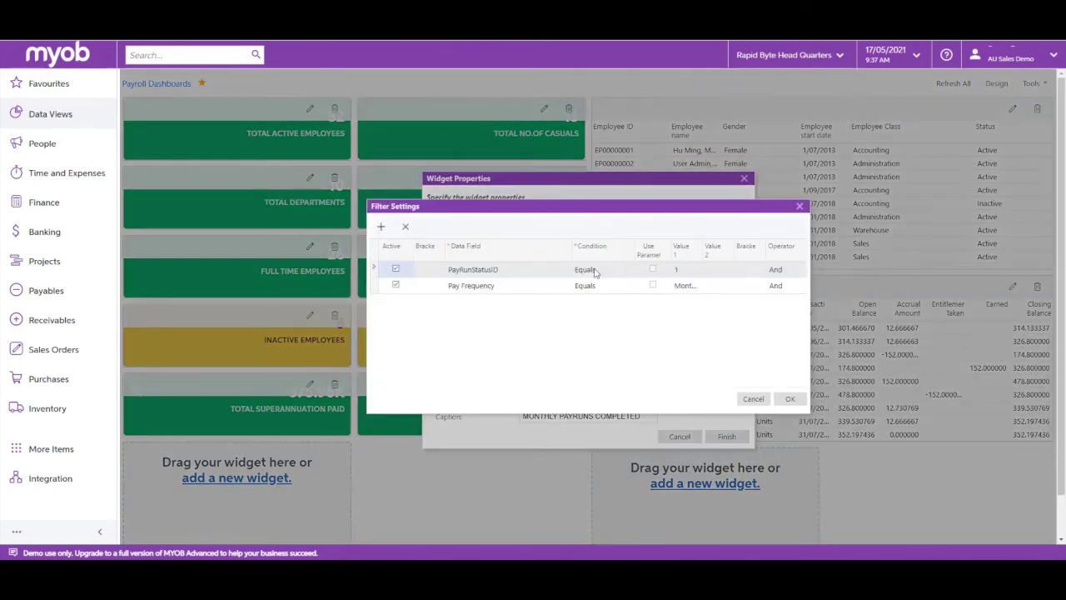
click(758, 397)
click(696, 439)
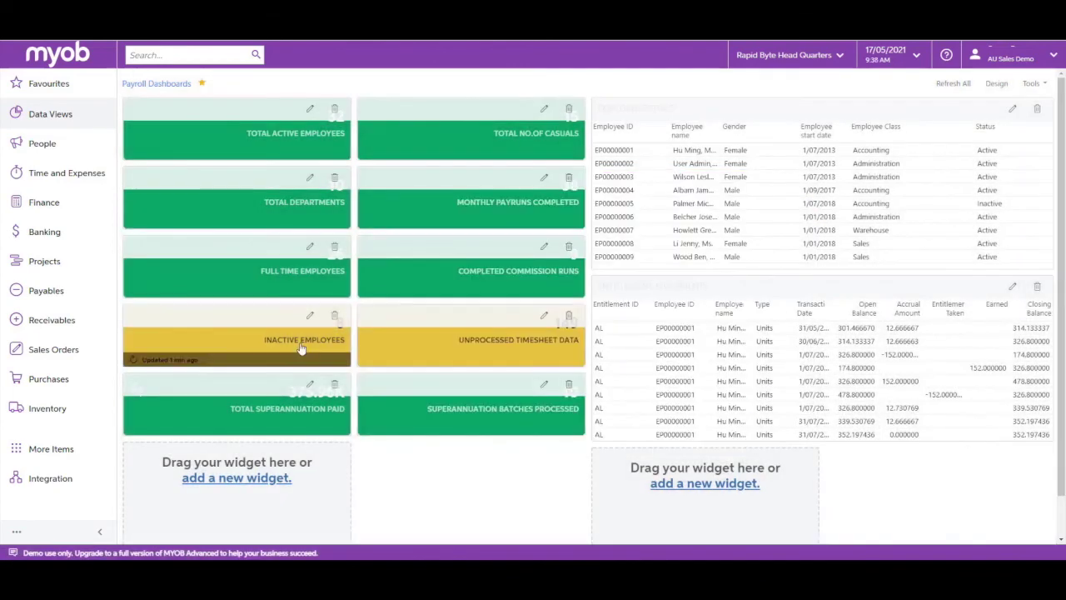
click(299, 345)
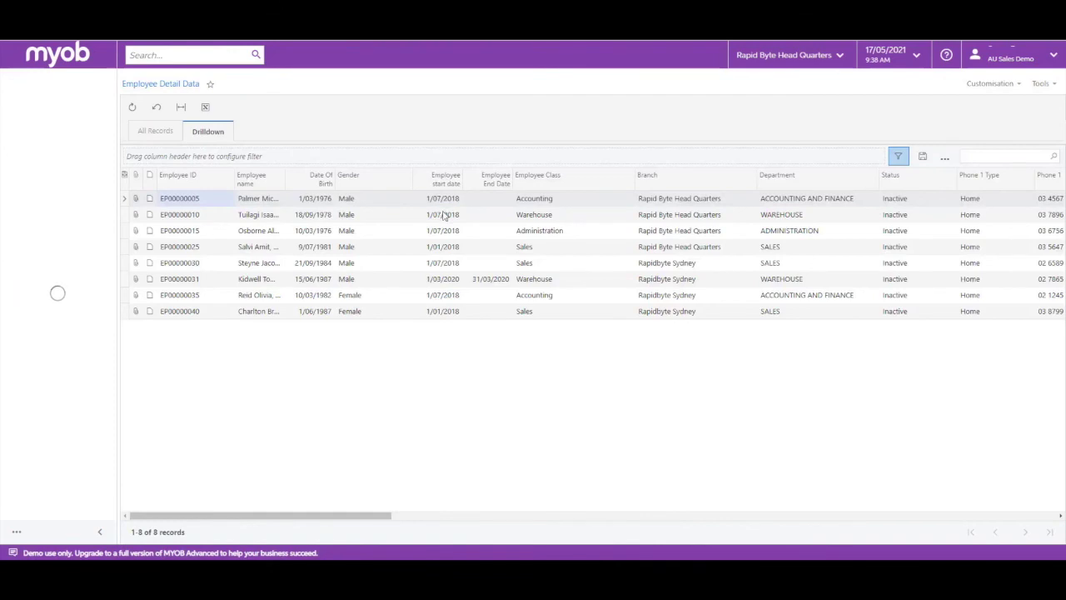
Step: Open the People workspace menu listing Manage Pays and Pay Reports
click(83, 152)
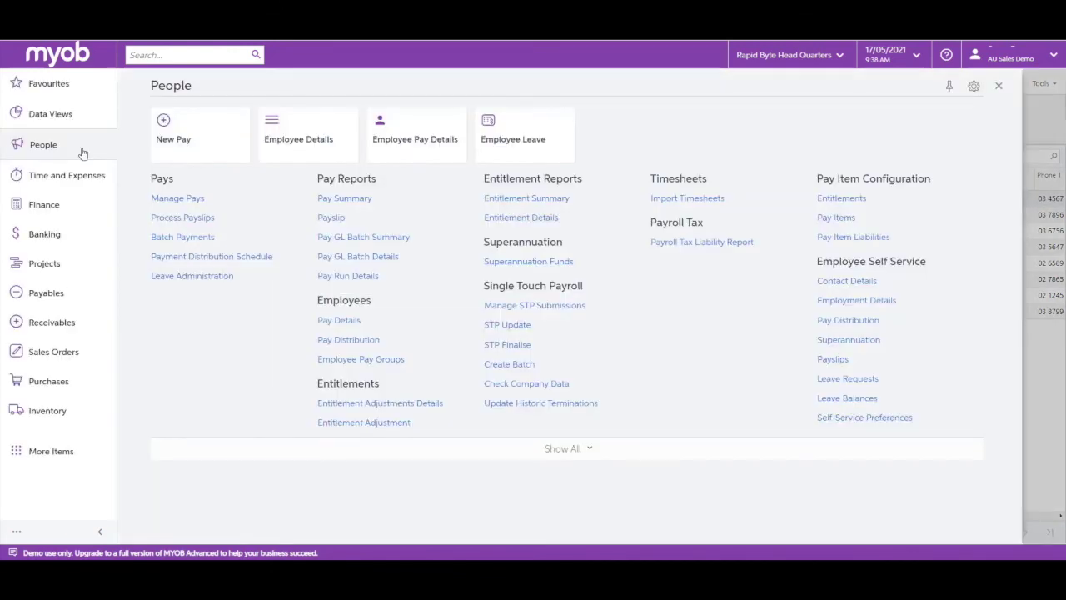